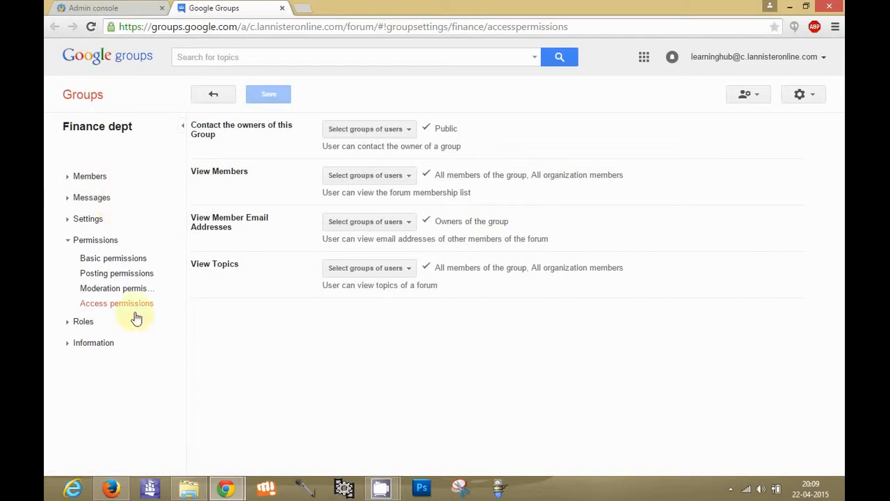
Step: Open the Finance dept group's roles and review the Owner role's members and permissions
click(113, 325)
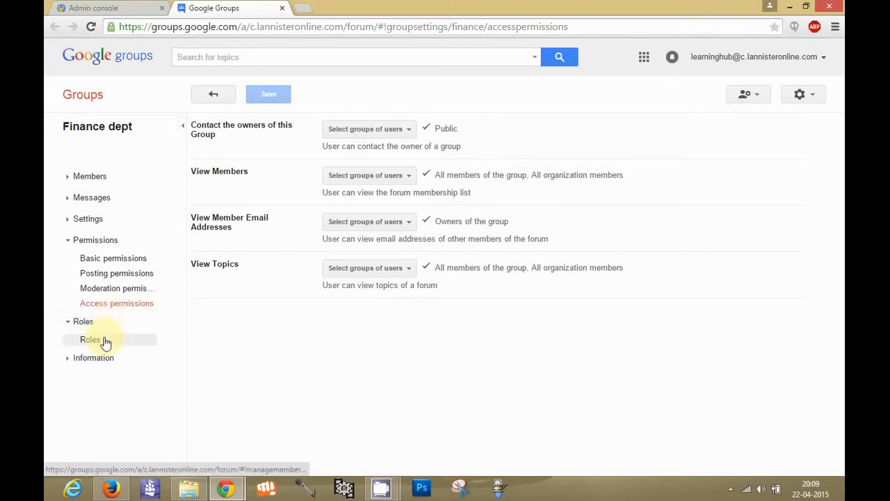
click(105, 341)
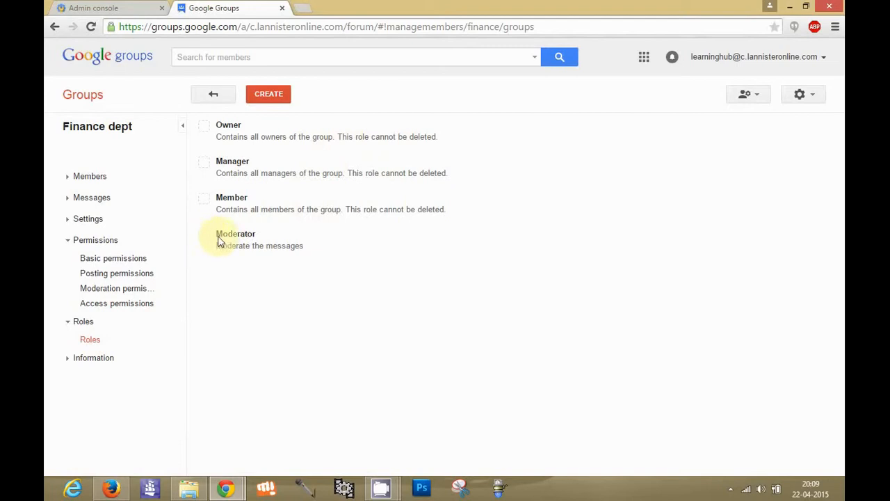
click(240, 130)
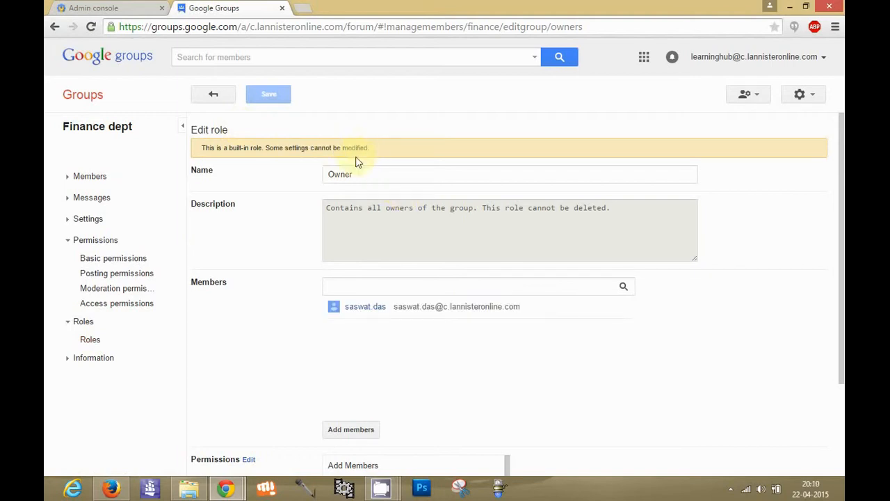
click(402, 281)
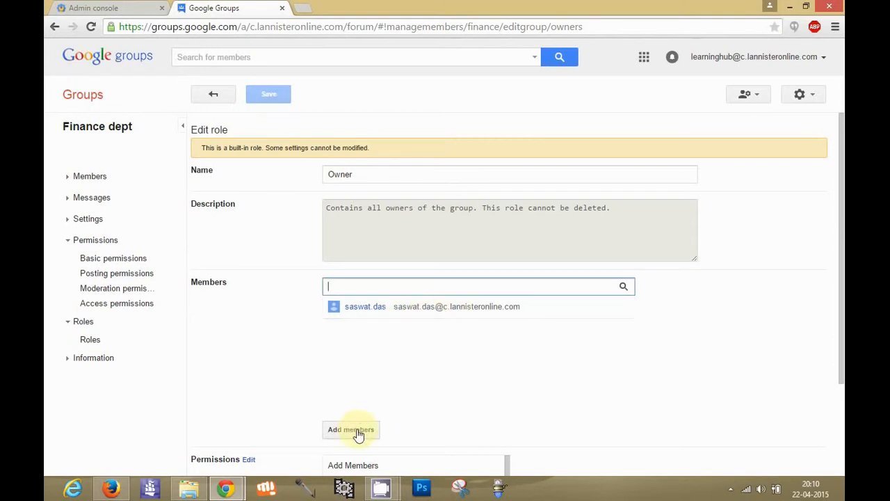
click(842, 416)
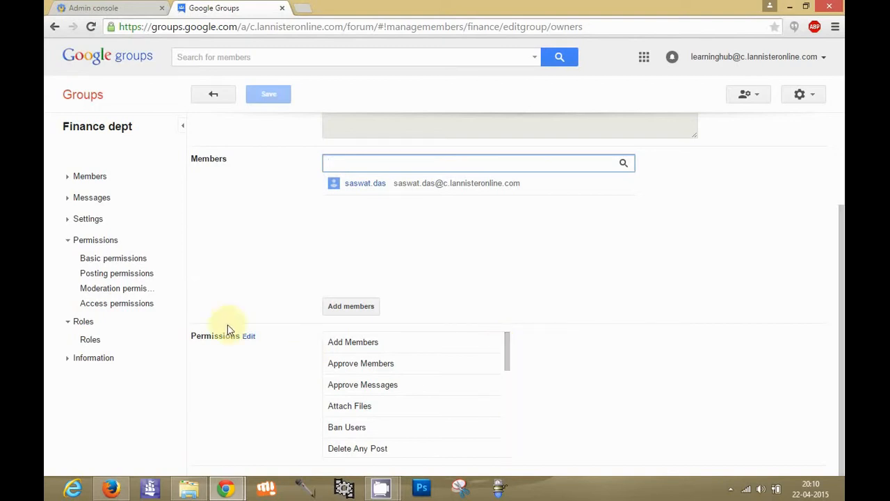
scroll(512, 413, down, 2)
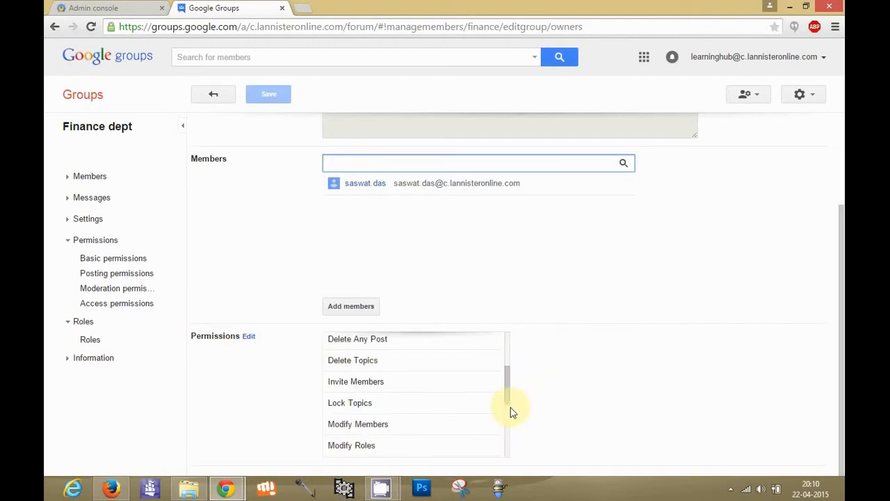
scroll(511, 412, down, 3)
scroll(508, 450, down, 2)
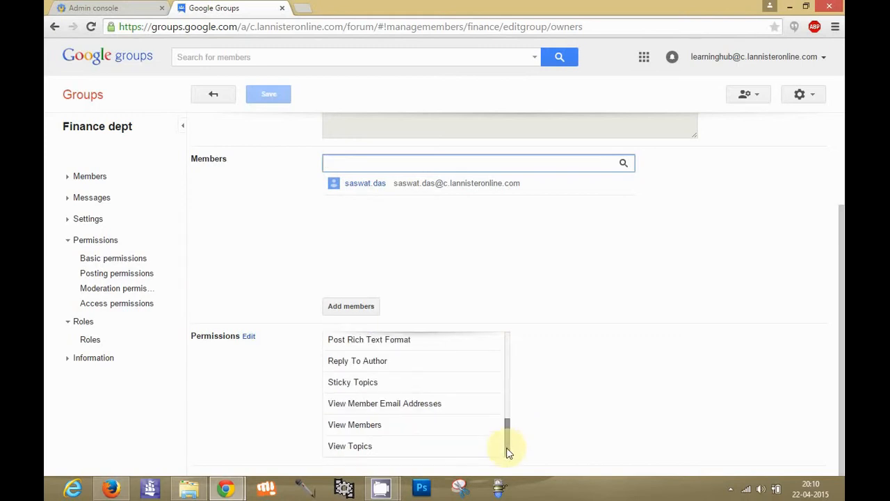
click(513, 357)
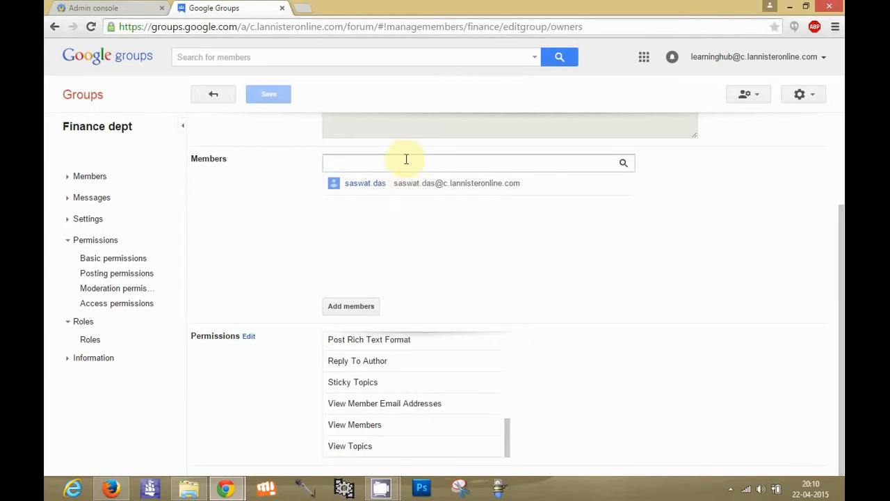
click(214, 95)
Step: Review the built-in Manager role's members and full permissions list
click(296, 176)
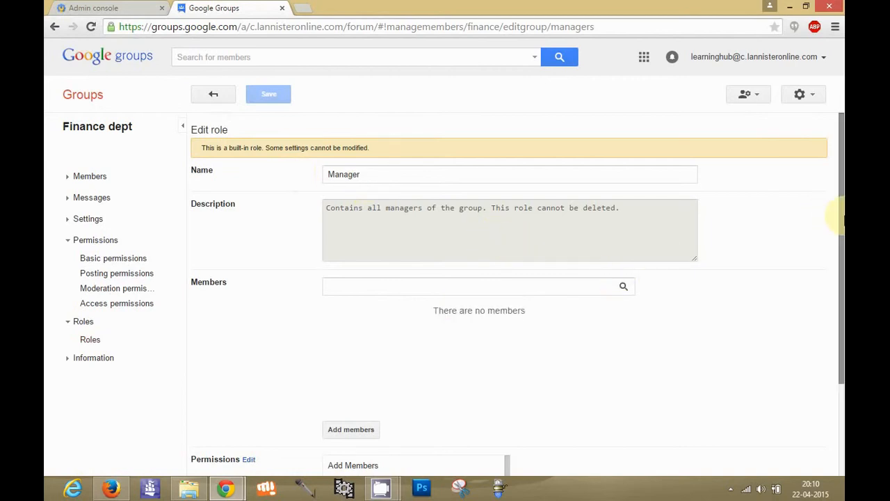
scroll(840, 221, down, 3)
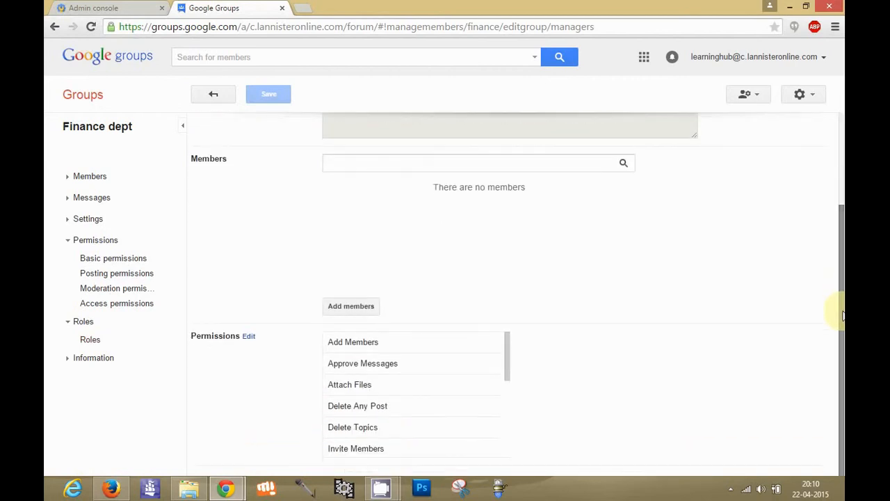
click(444, 169)
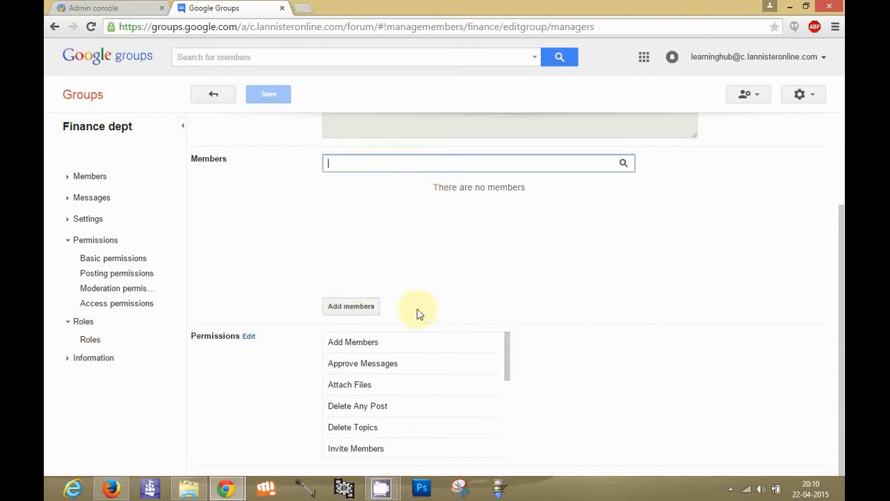
drag(506, 353, 508, 464)
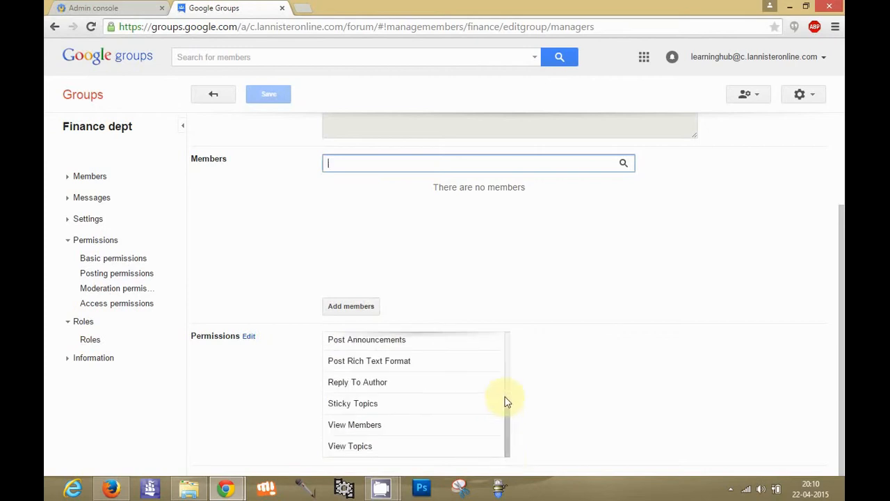
click(507, 388)
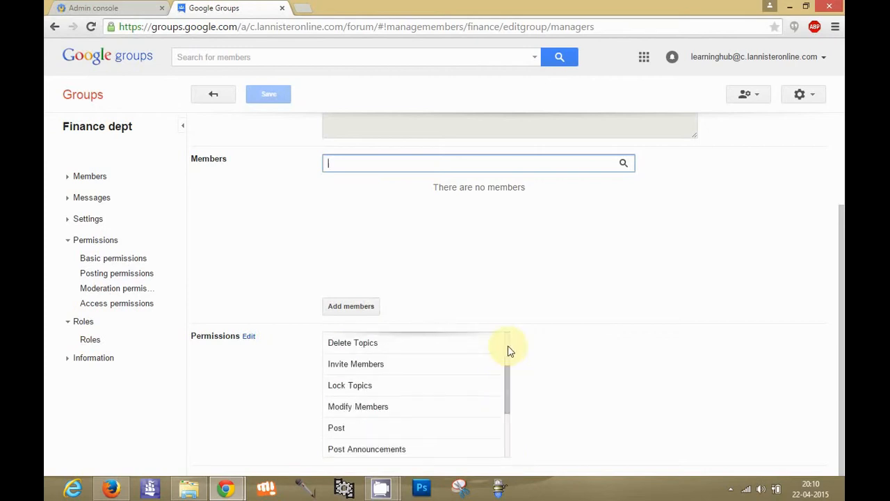
click(508, 350)
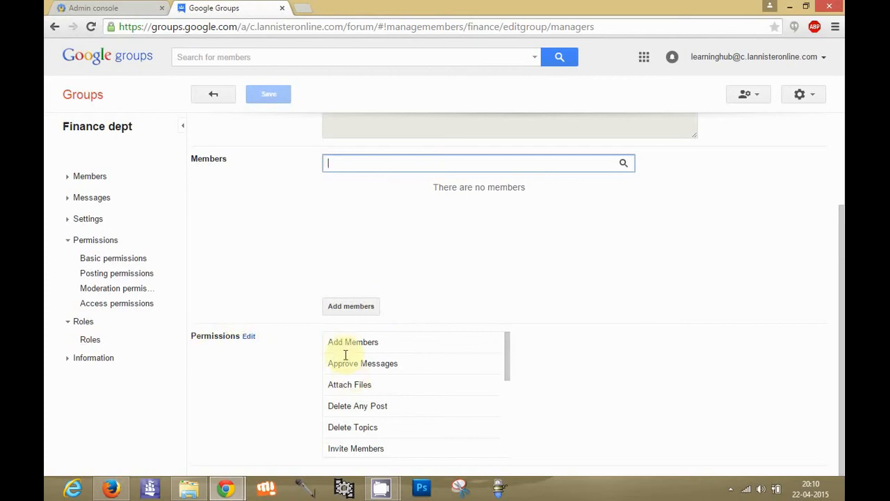
click(227, 101)
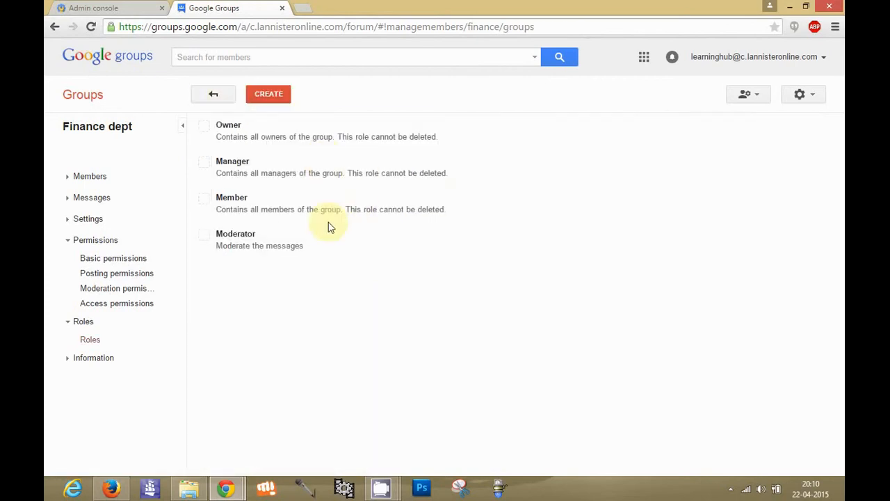
Step: Examine the built-in Member role's members and permissions, and return to the list of roles
click(293, 205)
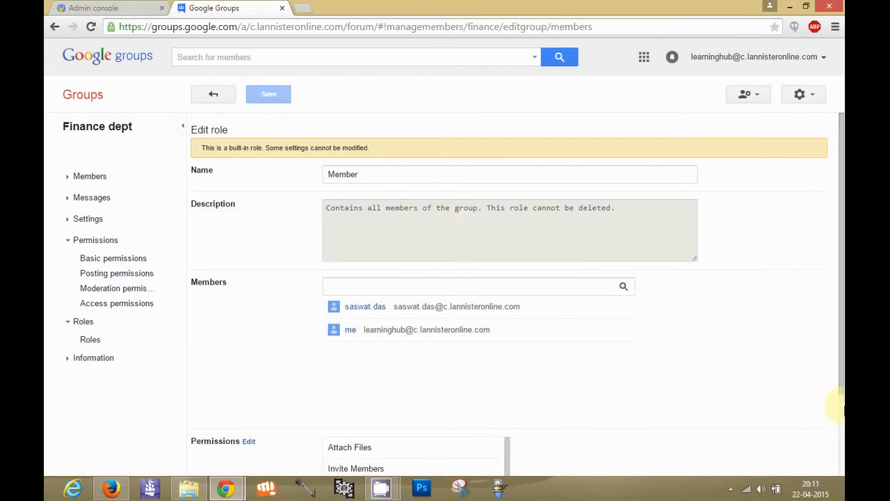
scroll(842, 409, down, 2)
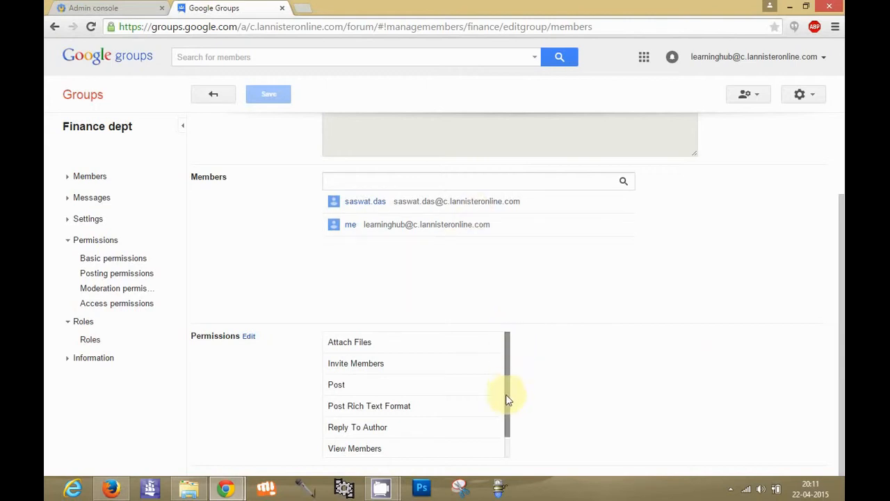
click(509, 450)
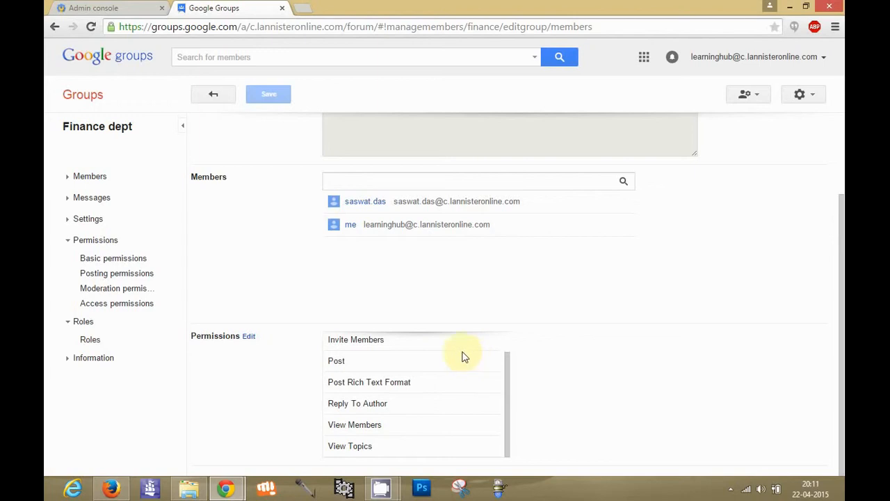
click(117, 262)
click(111, 274)
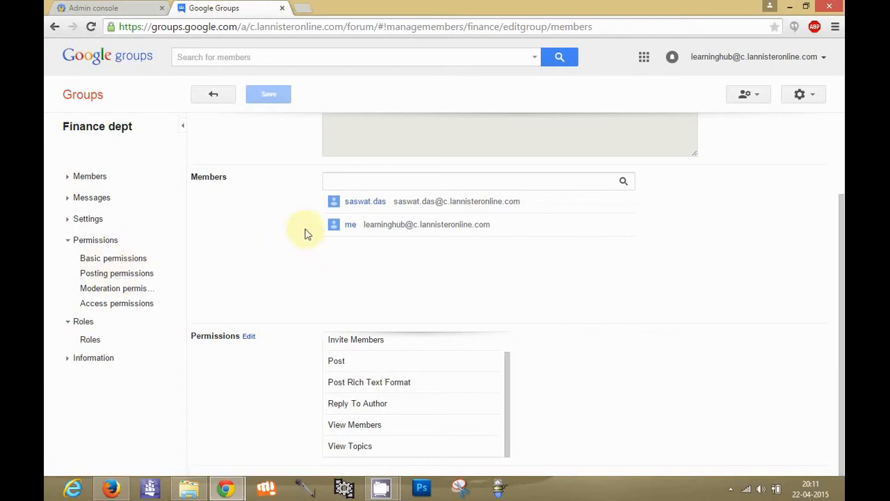
click(218, 101)
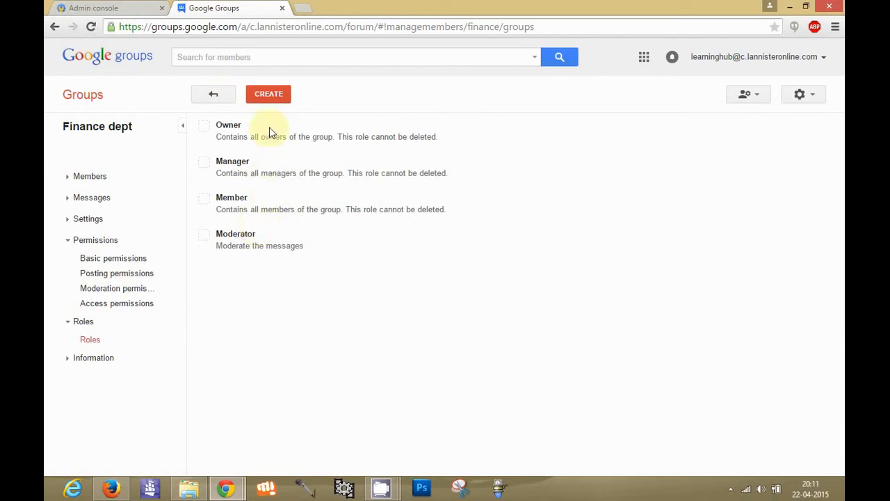
Step: Start creating a new role named "MJ" with the description "gkgkgjghgh"
click(274, 99)
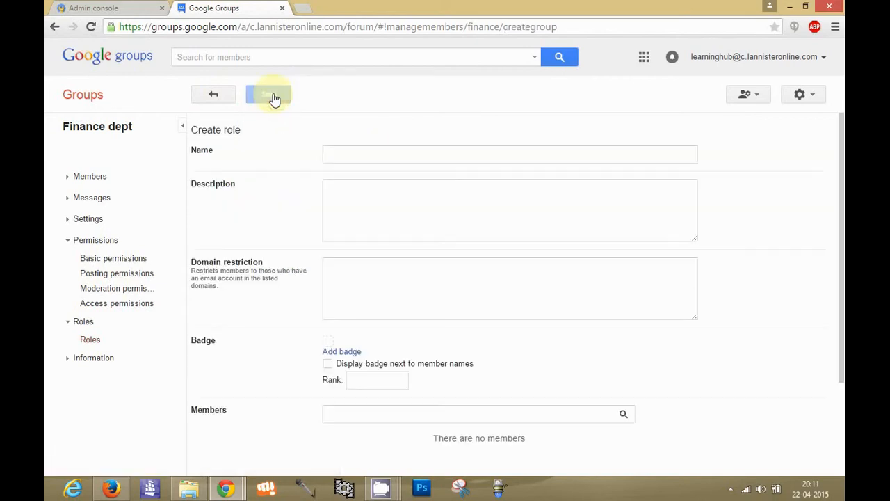
click(361, 162)
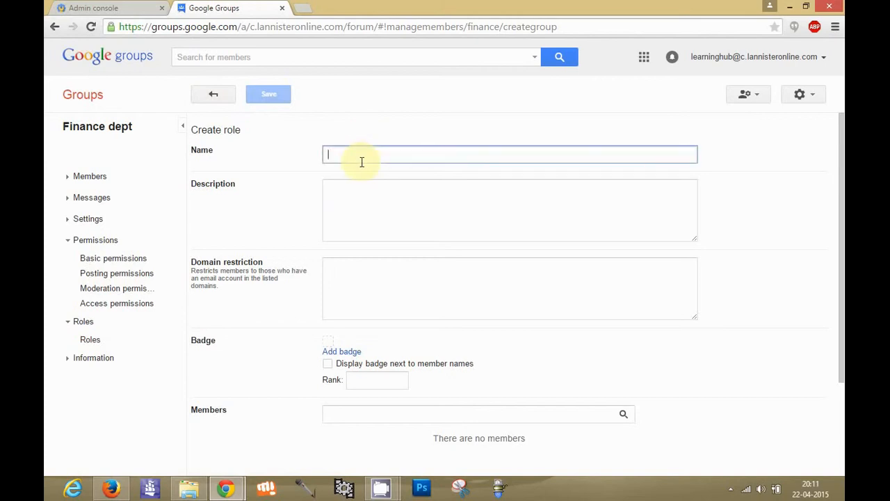
text(MJ)
click(378, 199)
text(gkgkgjghgh)
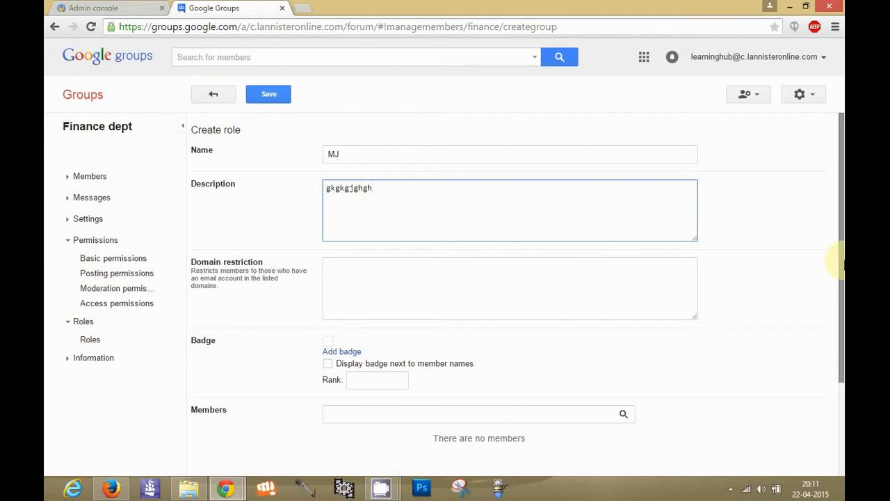
Step: Grant the new role the Delete Topics, Ban Users and Approve Messages permissions
scroll(834, 328, down, 2)
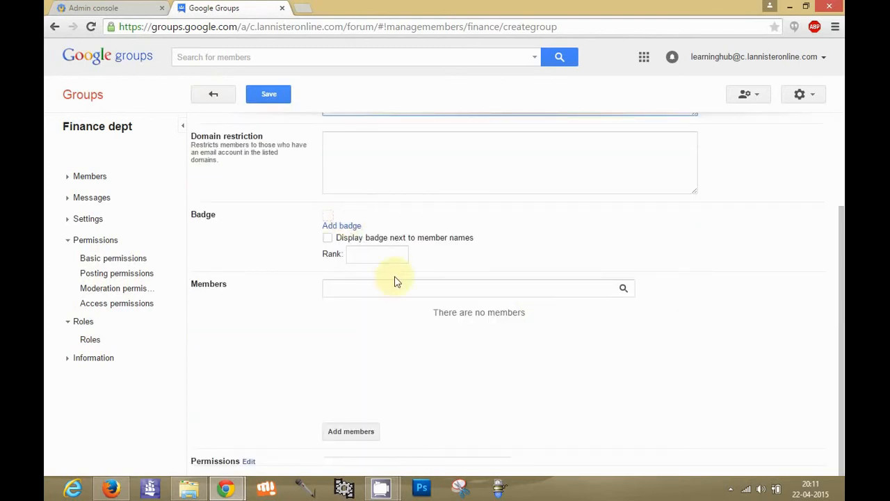
click(375, 294)
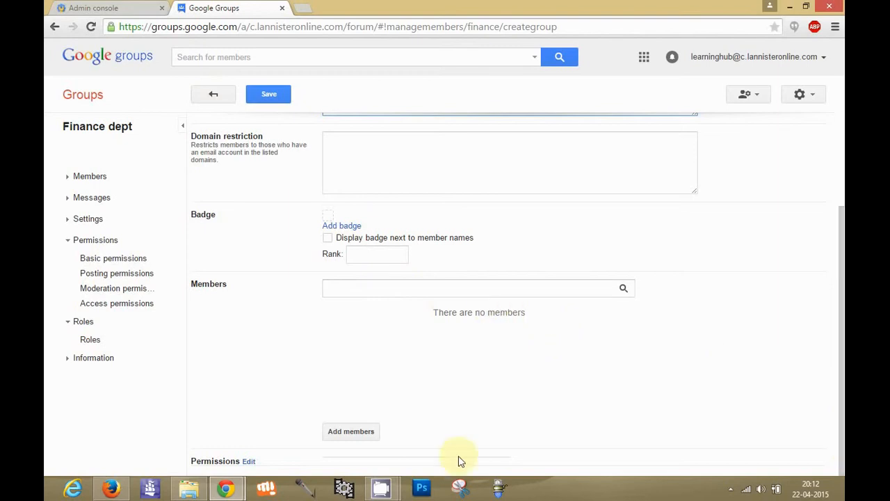
click(248, 461)
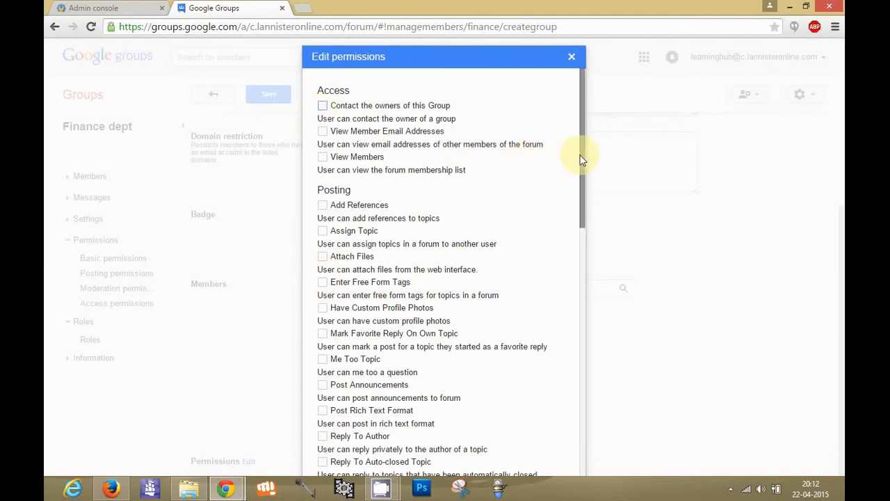
drag(581, 159, 584, 338)
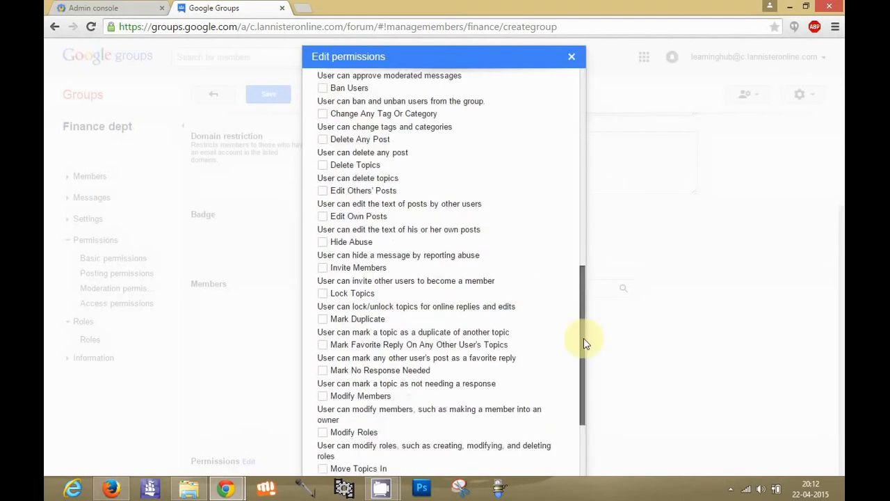
click(324, 203)
click(323, 127)
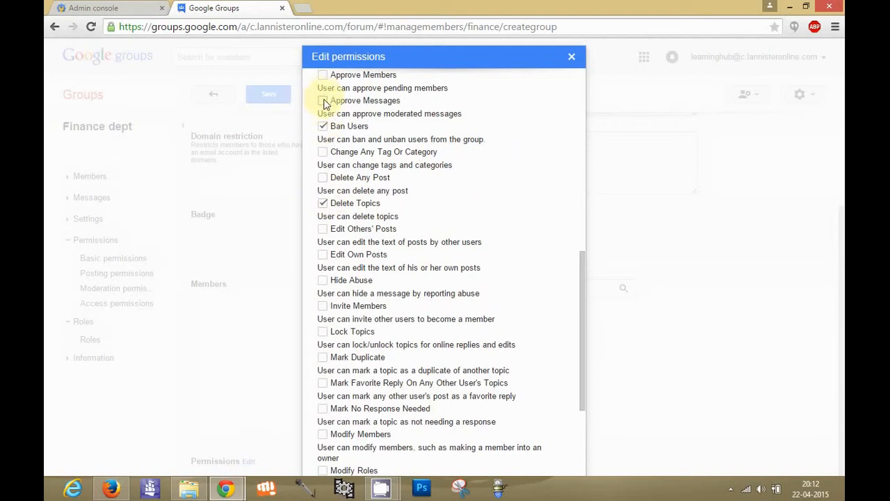
click(323, 101)
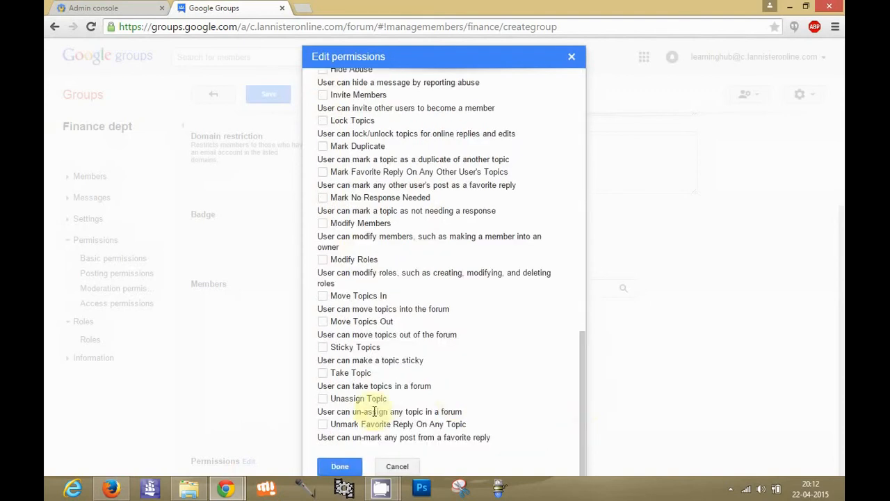
click(336, 466)
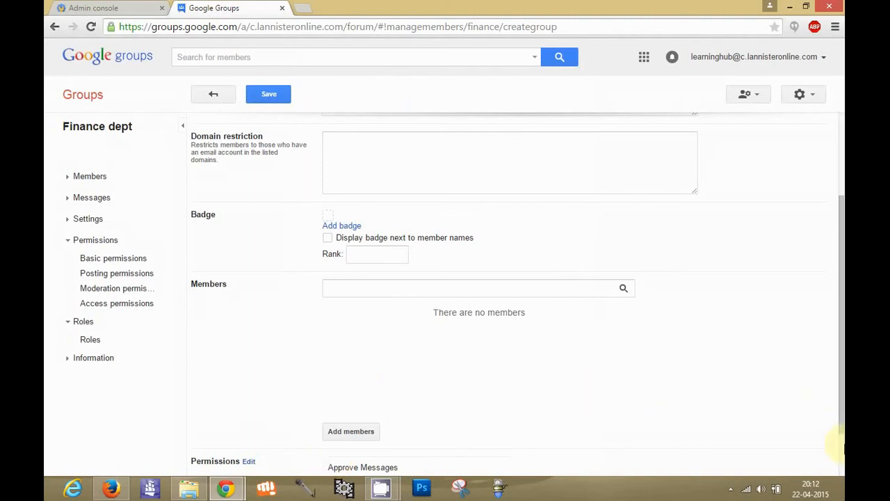
Step: Check the permissions assigned to the MJ role and save the role
scroll(843, 444, down, 2)
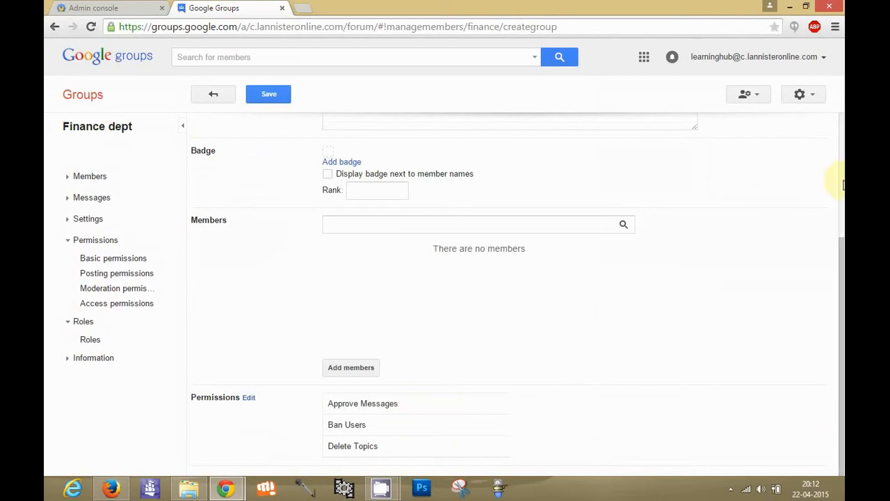
scroll(843, 185, up, 3)
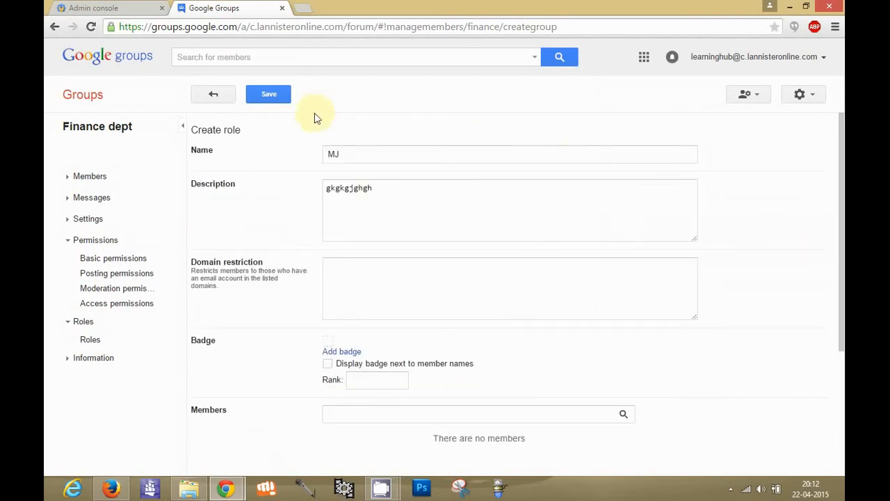
click(271, 96)
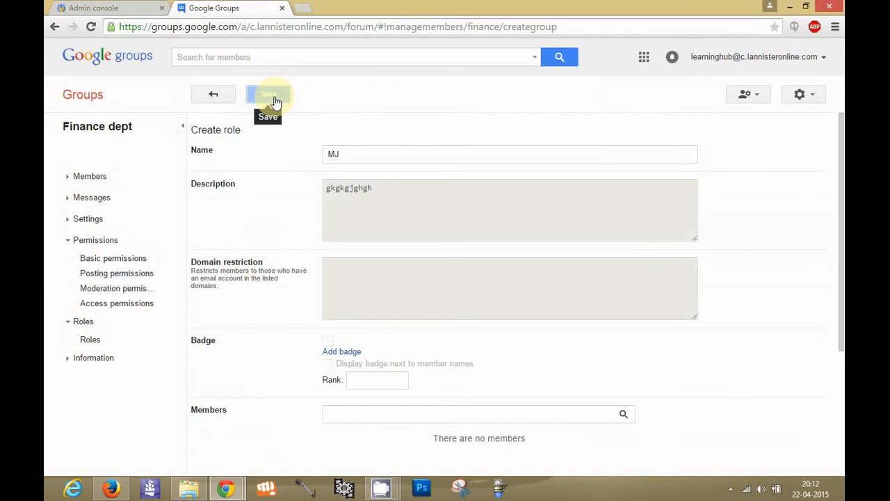